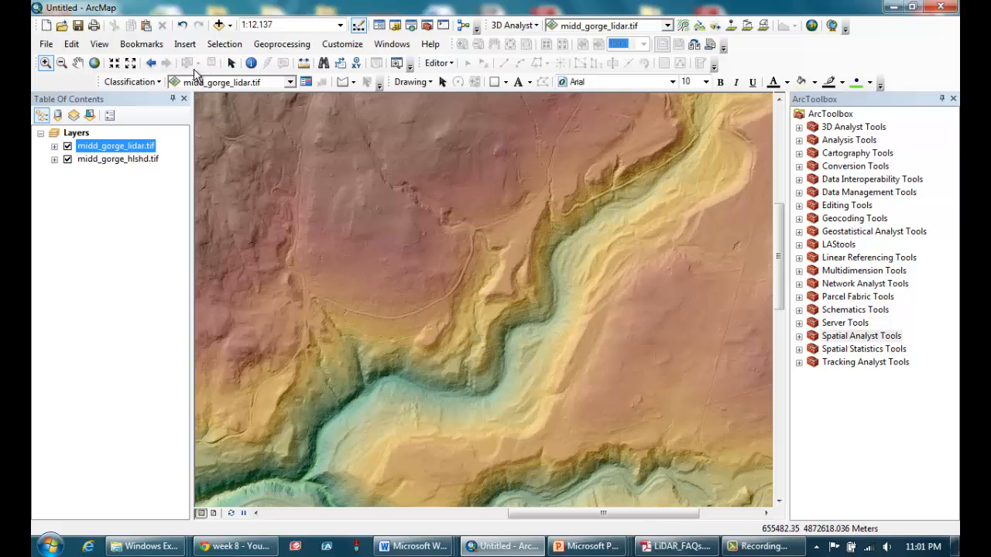
Step: Zoom the map out to the full extent of the midd_gorge_lidar.tif layer
left_click(132, 67)
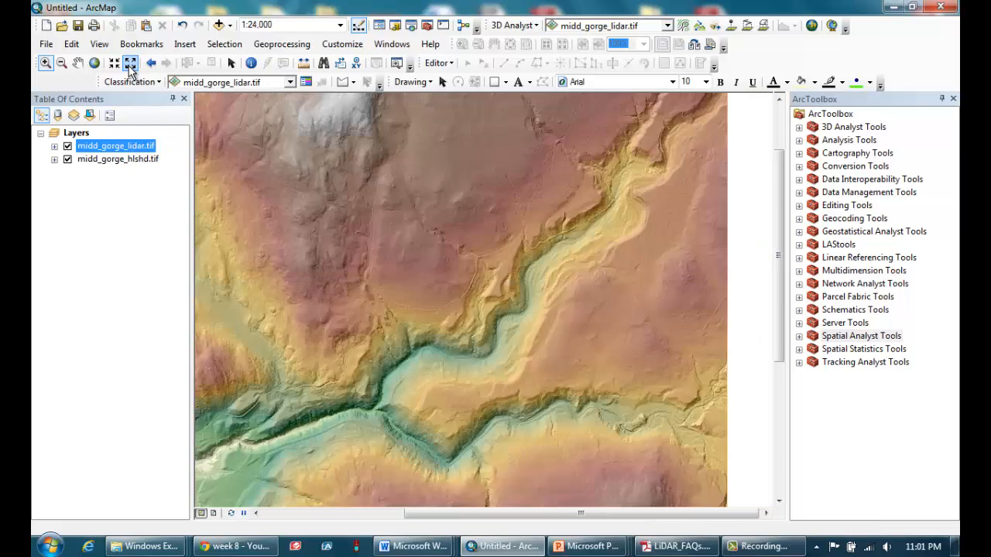
left_click(131, 67)
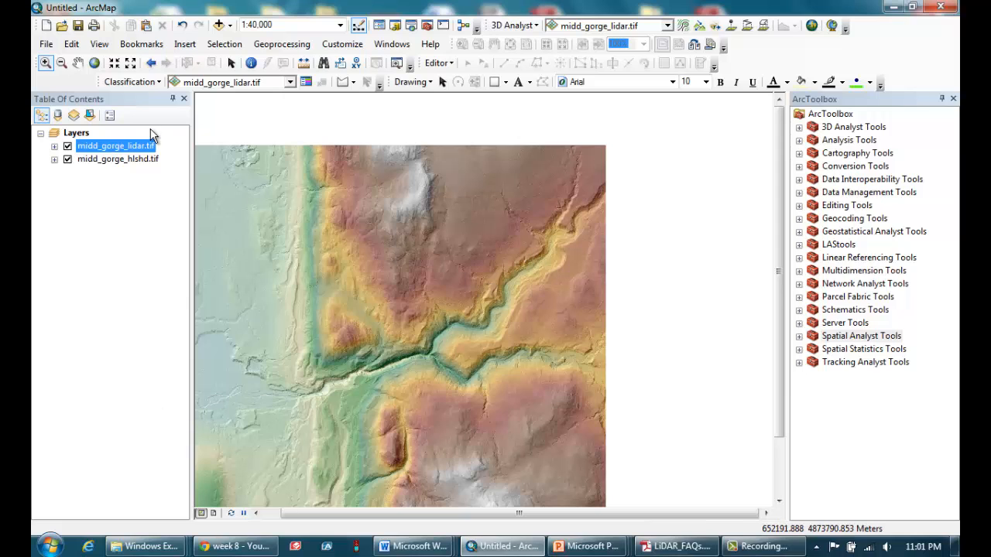
right_click(133, 152)
left_click(209, 225)
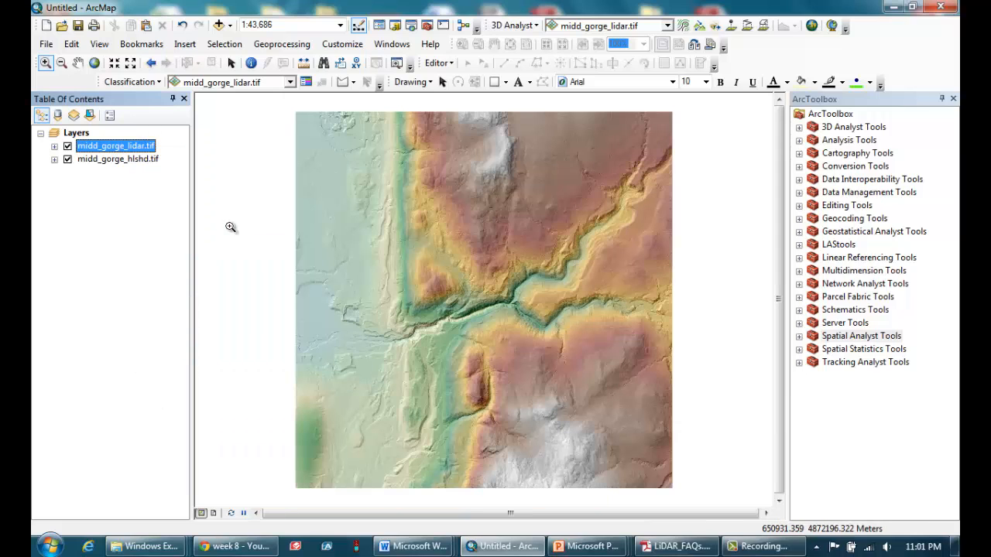
Step: Run the Hydrology Fill tool on midd_gorge_lidar.tif with no Z limit, saving the output raster as midd_gorge_fill.tif in the lab8_LiDAR output folder
left_click(800, 337)
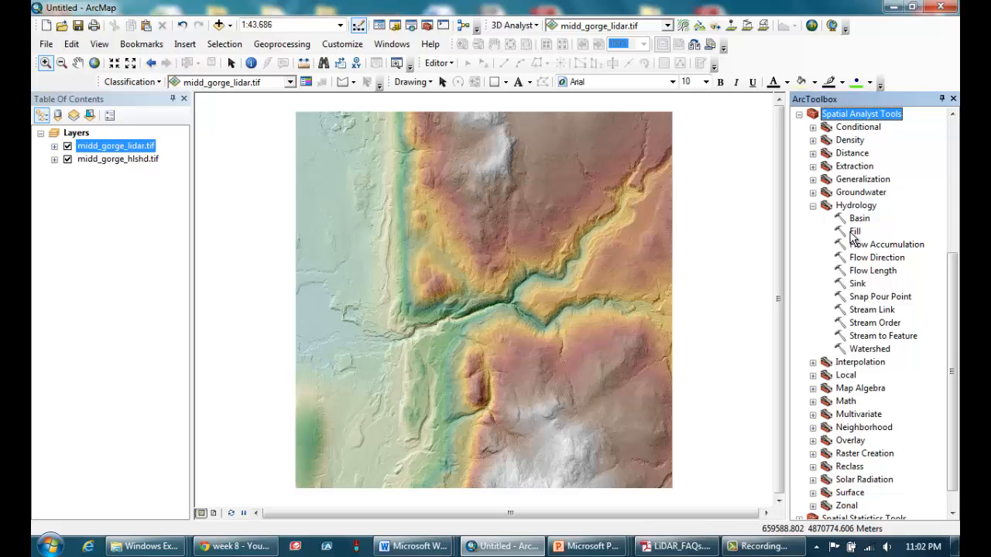
left_click(848, 206)
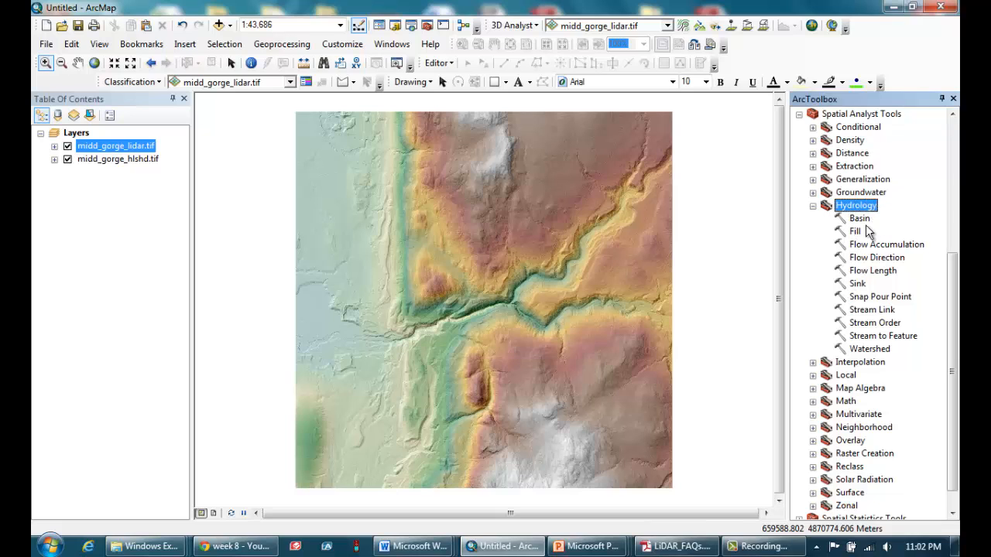
left_click(857, 232)
double_click(856, 231)
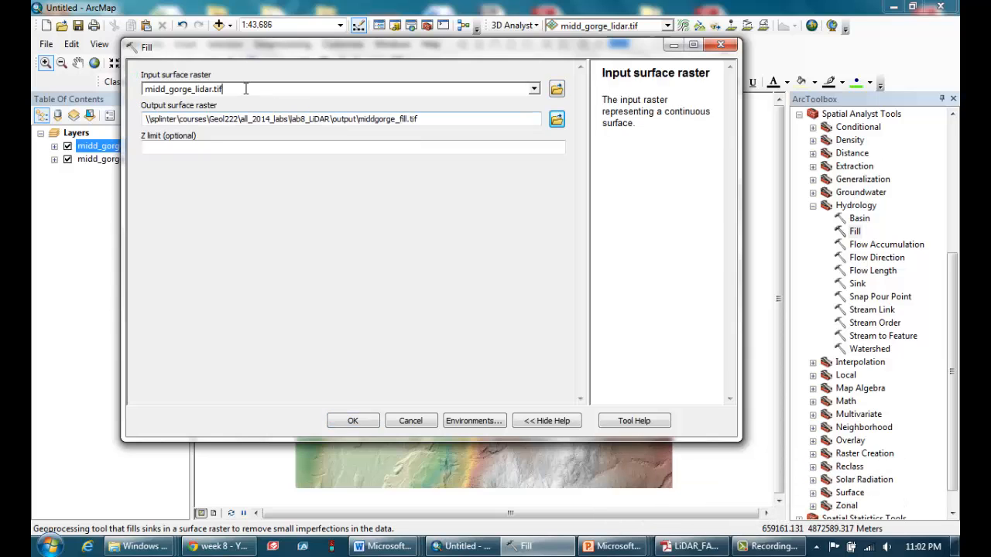
left_click_drag(247, 88, 97, 86)
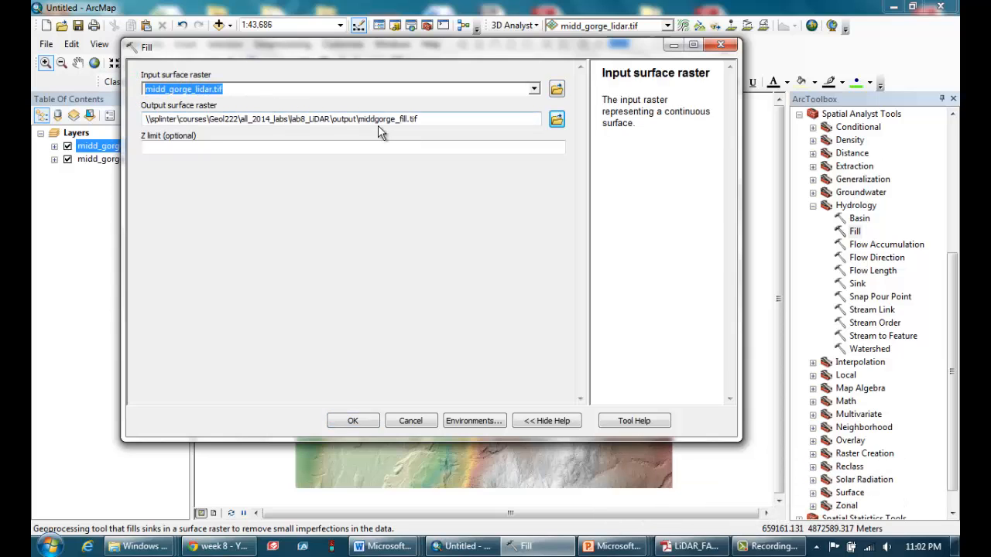
left_click(419, 120)
left_click_drag(419, 120, 361, 122)
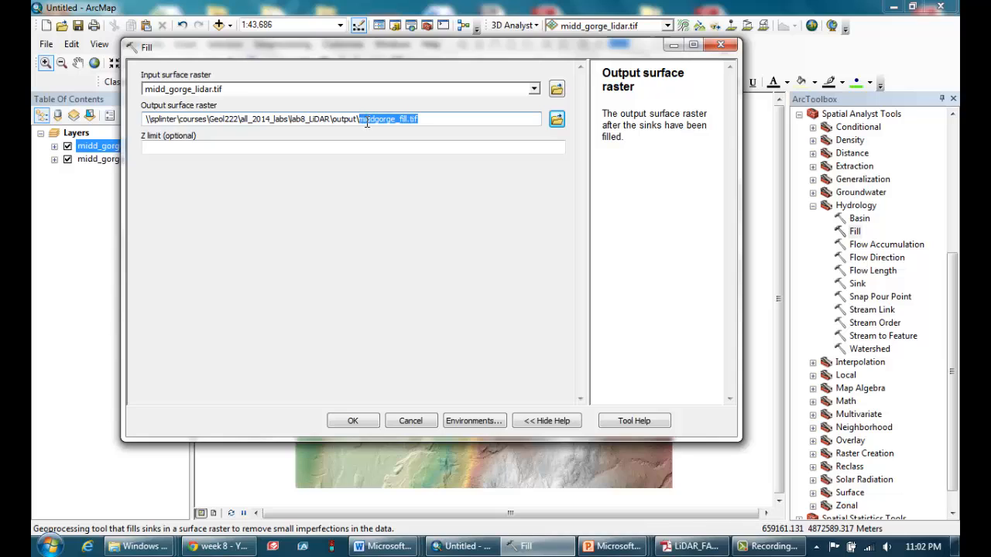
left_click(425, 120)
left_click_drag(424, 119, 409, 120)
left_click(462, 151)
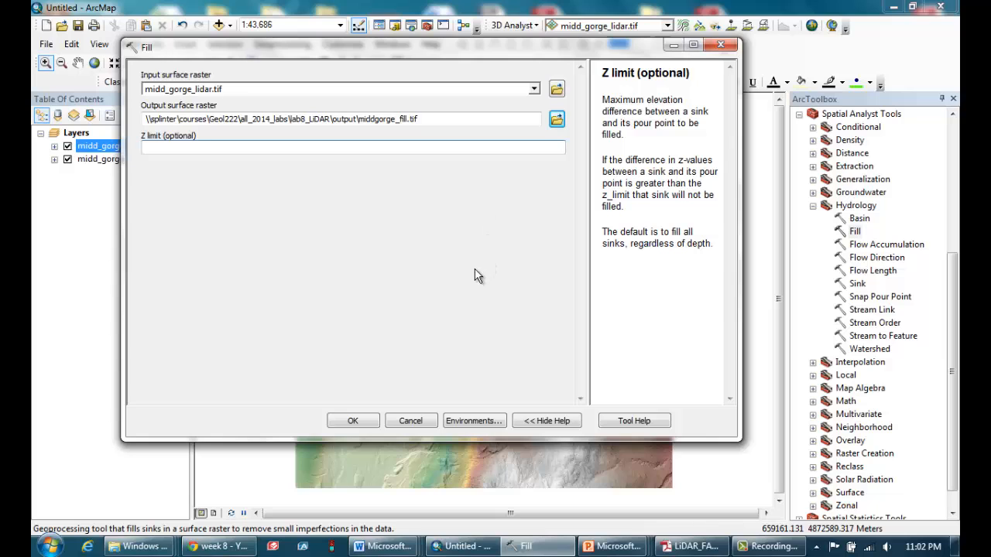
left_click(362, 425)
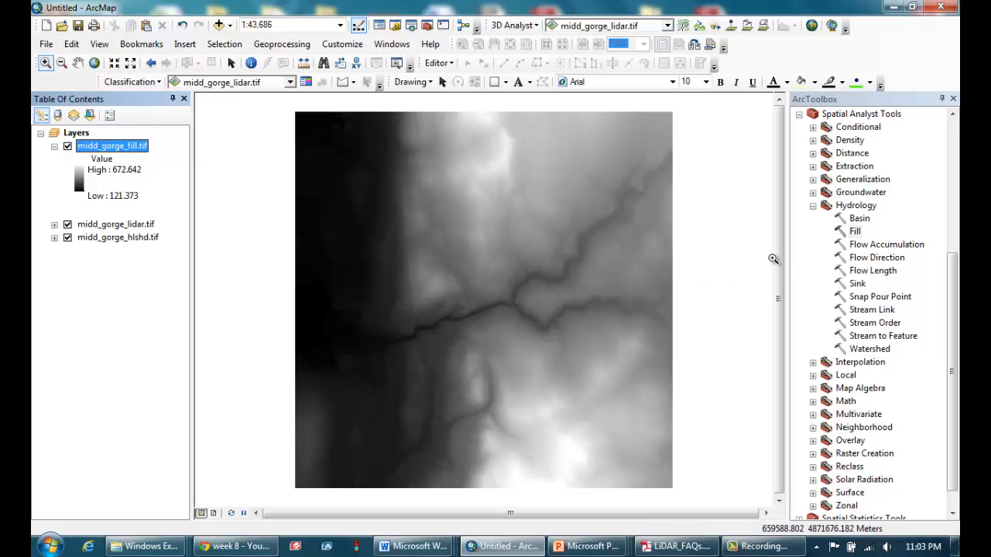
Step: Run the Hydrology Flow Direction tool on midd_gorge_fill.tif, saving the output raster as midd_gorge_flowdir.tif in the lab8_LiDAR output folder
left_click(872, 259)
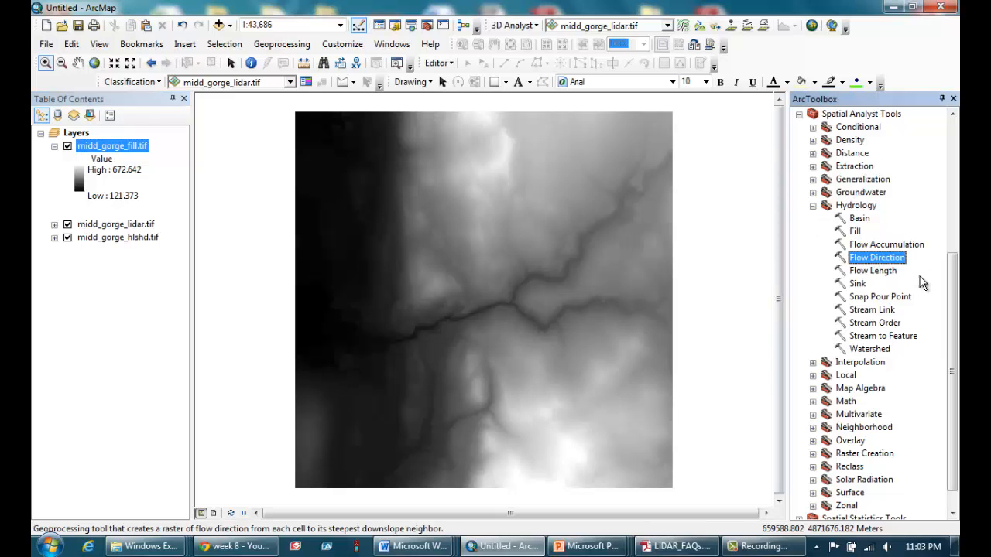
left_click(856, 208)
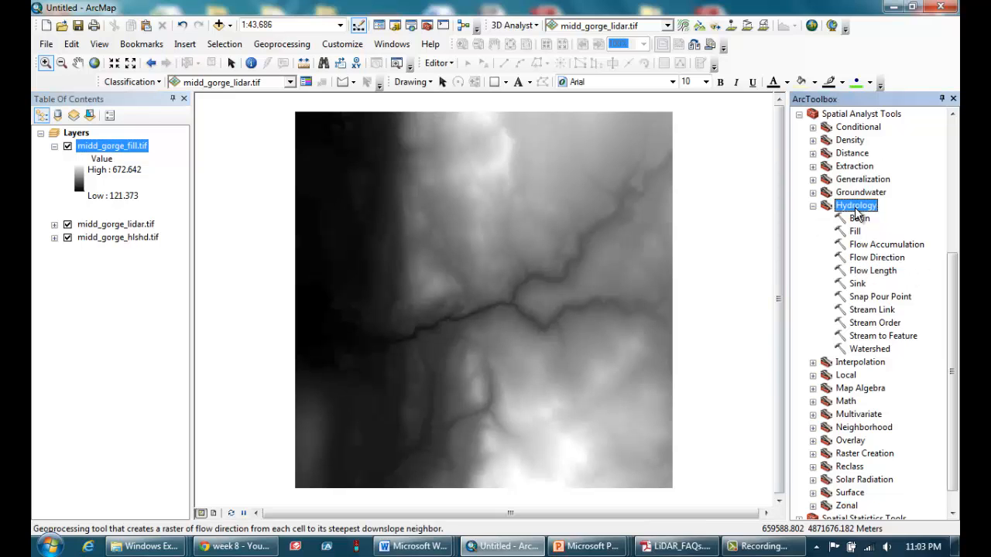
left_click(871, 260)
double_click(875, 258)
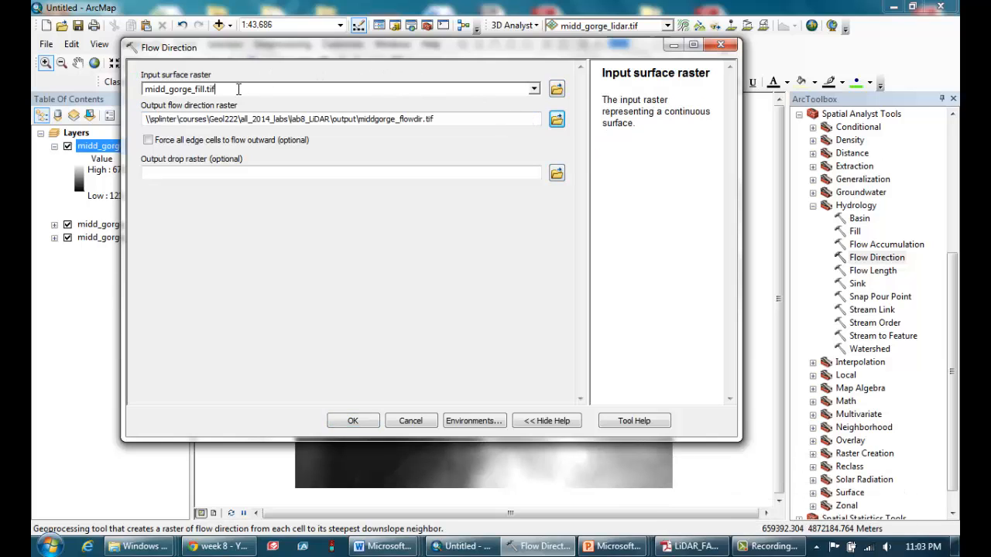
left_click_drag(238, 88, 144, 90)
left_click(205, 90)
mouse_move(438, 120)
left_mouse_down()
mouse_move(359, 122)
mouse_move(441, 120)
left_mouse_up()
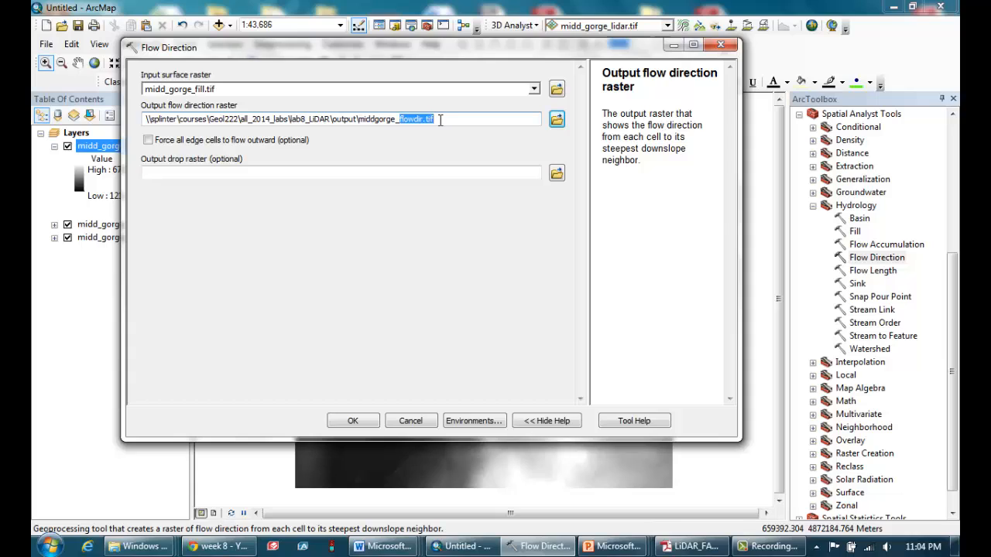
left_click(442, 120)
left_click(353, 421)
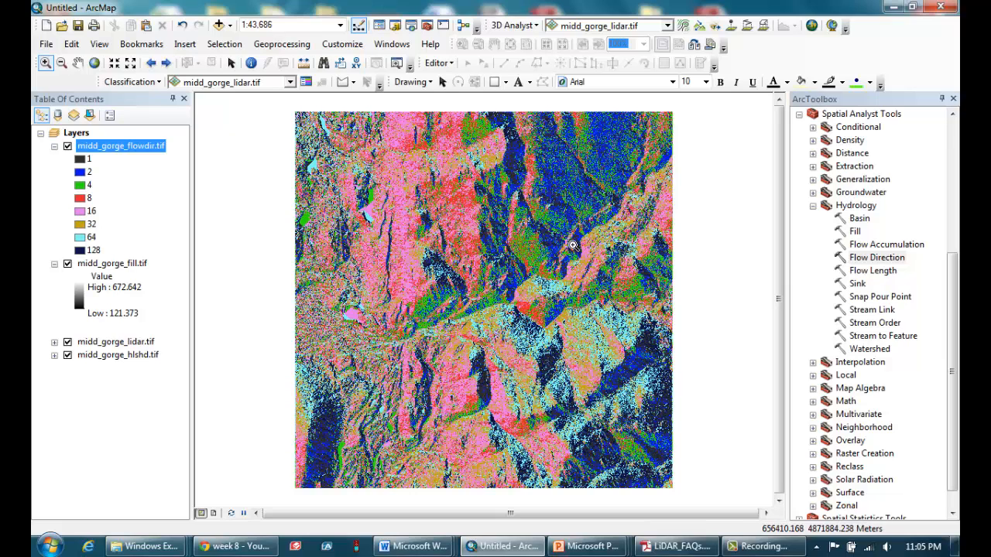
Step: Run the Flow Accumulation tool on midd_gorge_flowdir.tif with the FLOAT data type, saving the output raster as midd_gorge_acc.tif
left_click(846, 206)
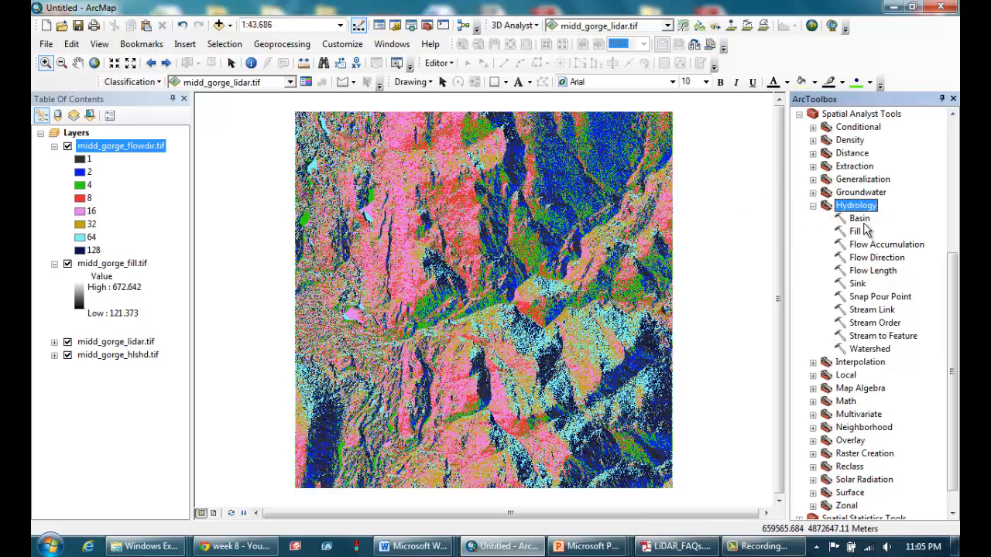
left_click(887, 246)
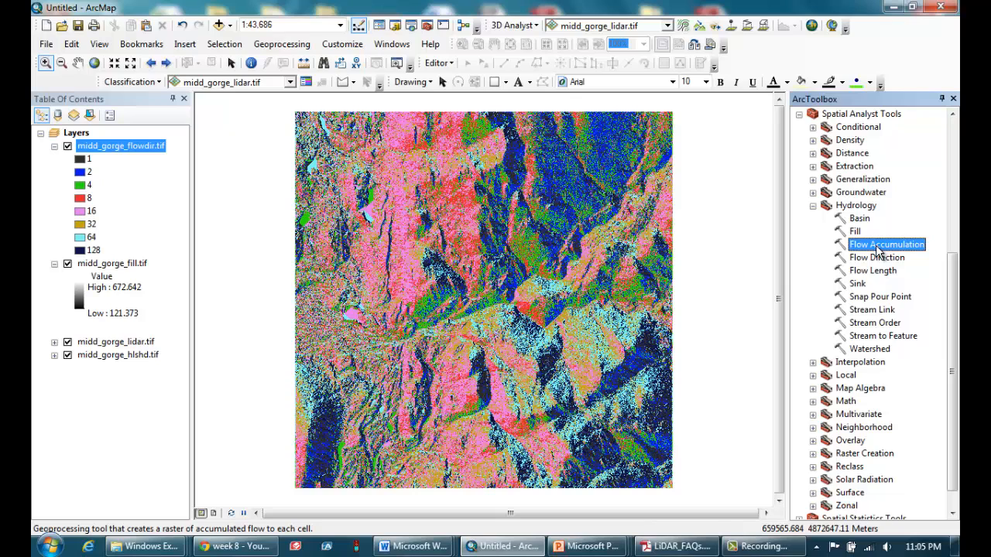
double_click(882, 245)
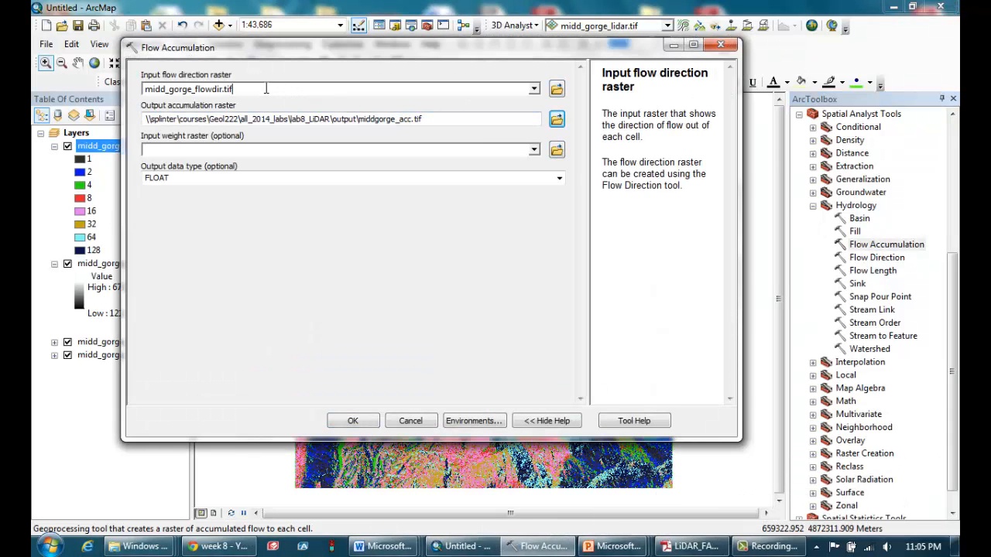
left_click_drag(247, 89, 196, 90)
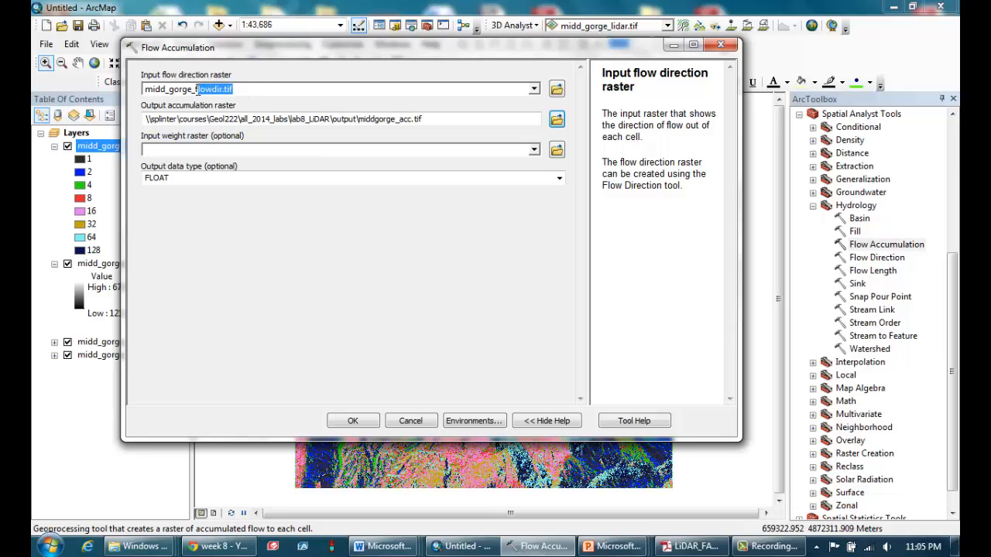
left_click(254, 92)
left_click_drag(254, 91, 195, 91)
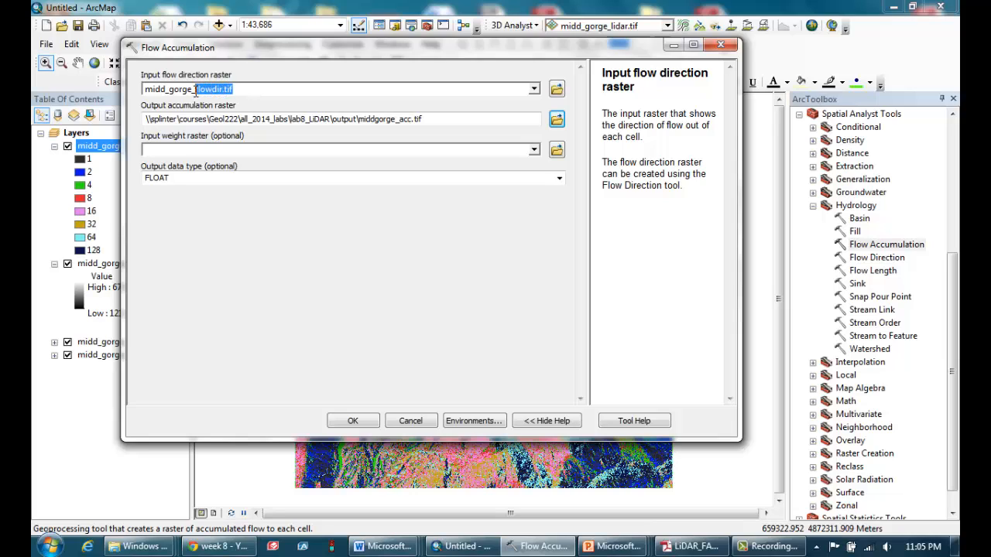
left_click(341, 120)
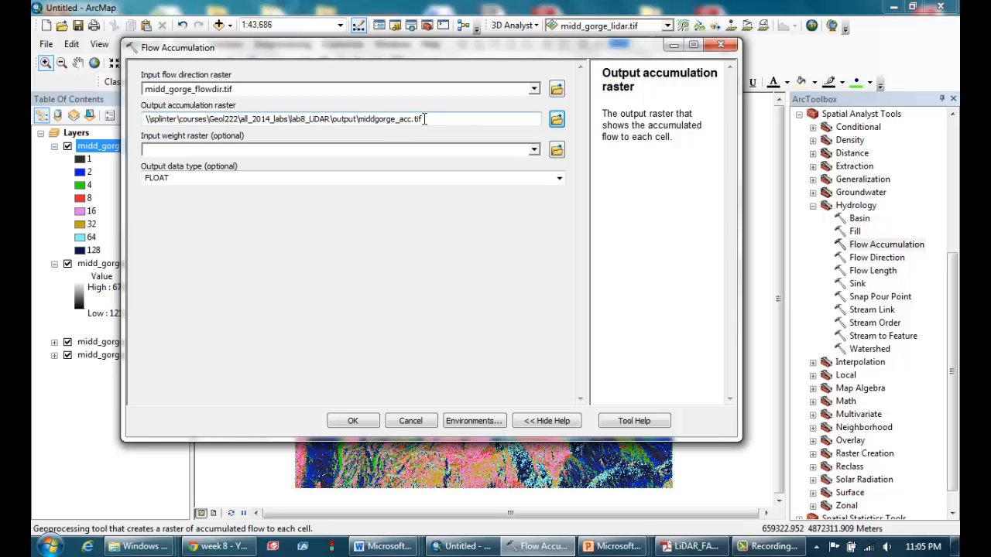
mouse_move(424, 119)
left_mouse_down()
mouse_move(402, 120)
mouse_move(414, 120)
left_mouse_up()
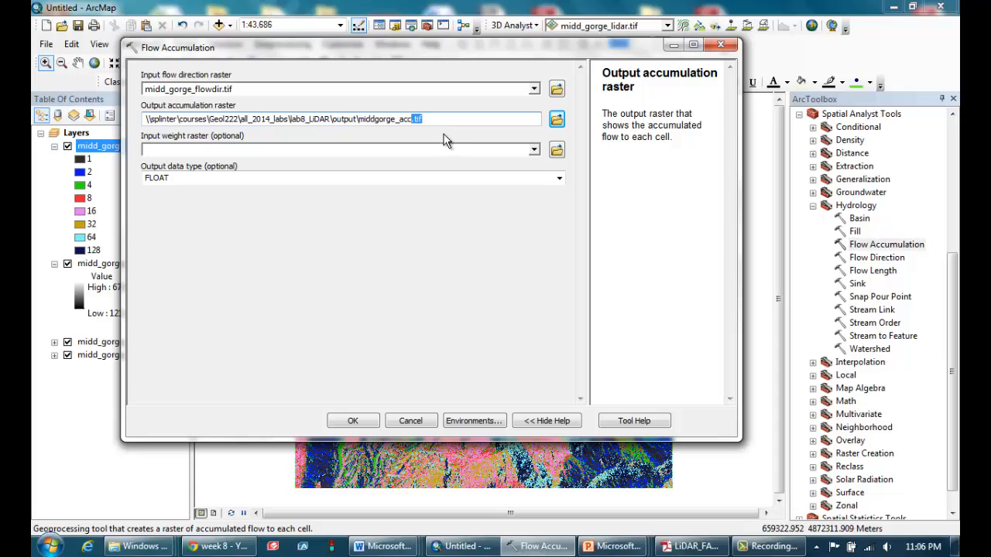
left_click(460, 168)
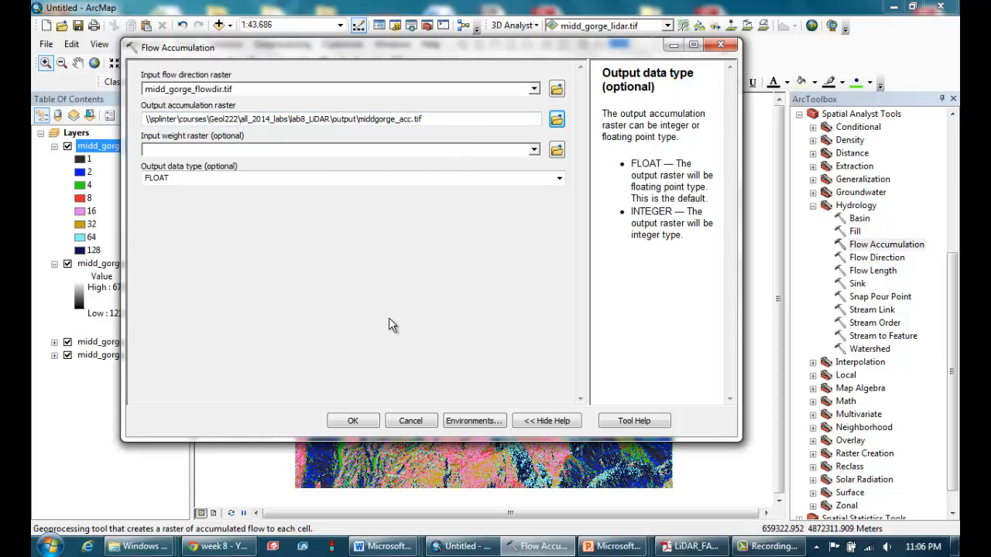
left_click(353, 422)
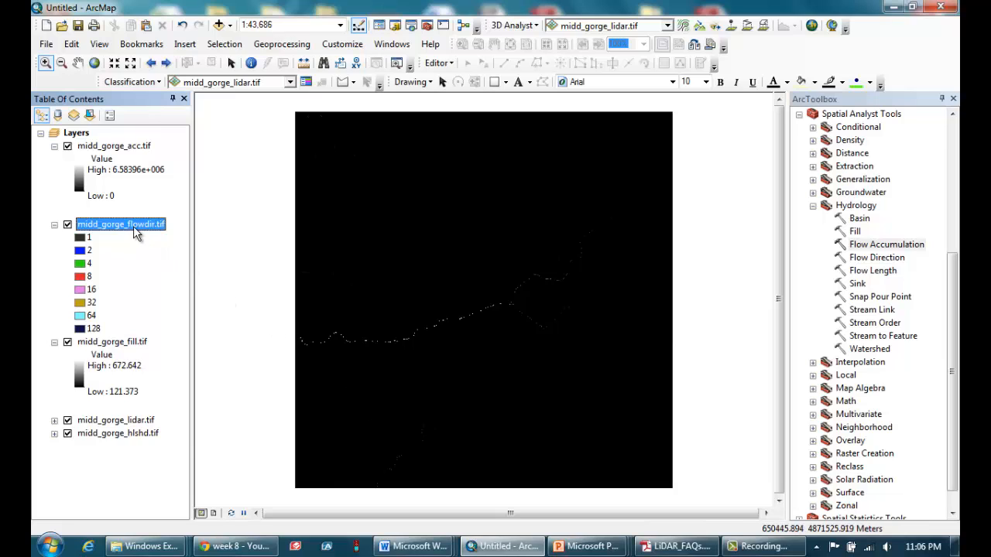
Step: Remove the midd_gorge_flowdir.tif and midd_gorge_fill.tif layers from the map
right_click(135, 232)
left_click(155, 250)
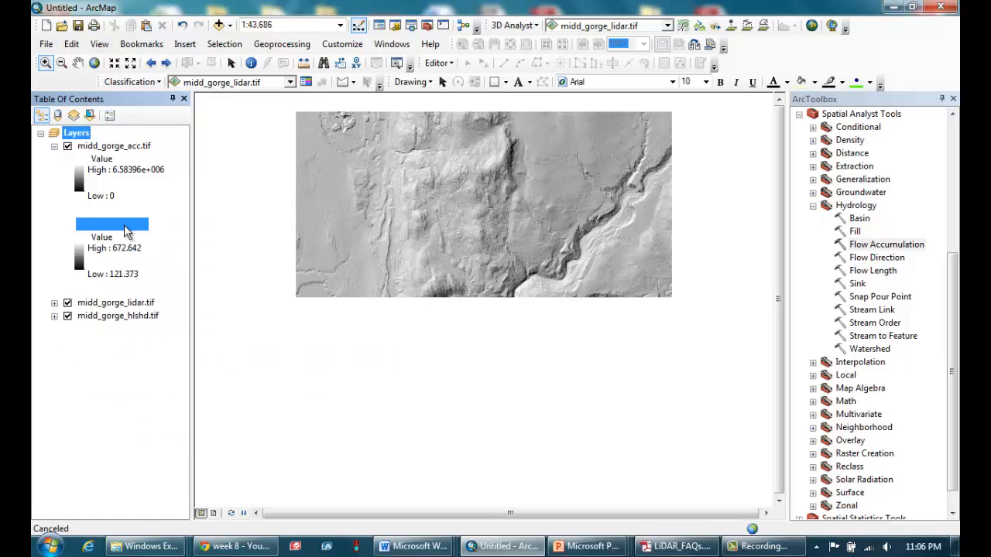
right_click(126, 230)
left_click(157, 250)
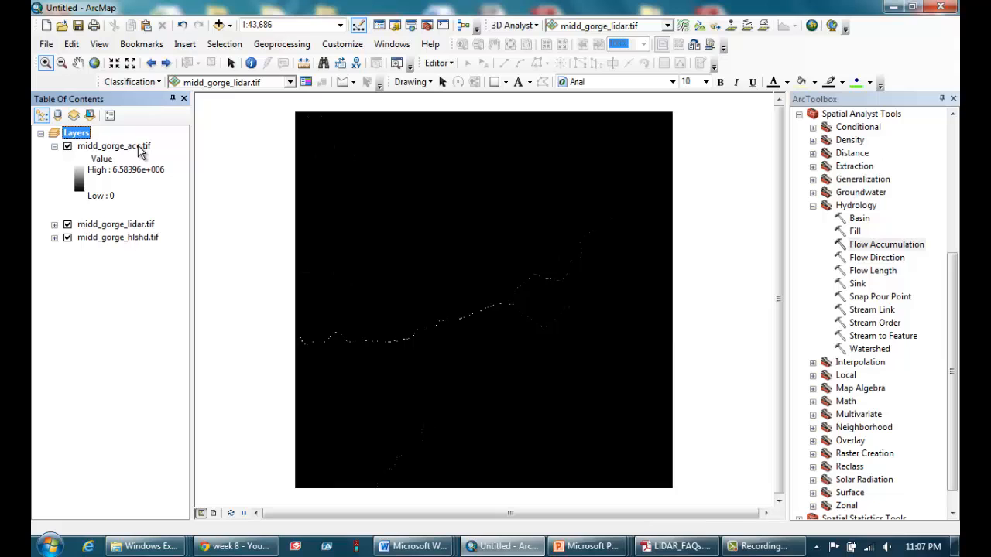
Step: Switch the midd_gorge_acc.tif layer's symbology to Classified with 2 classes
right_click(140, 148)
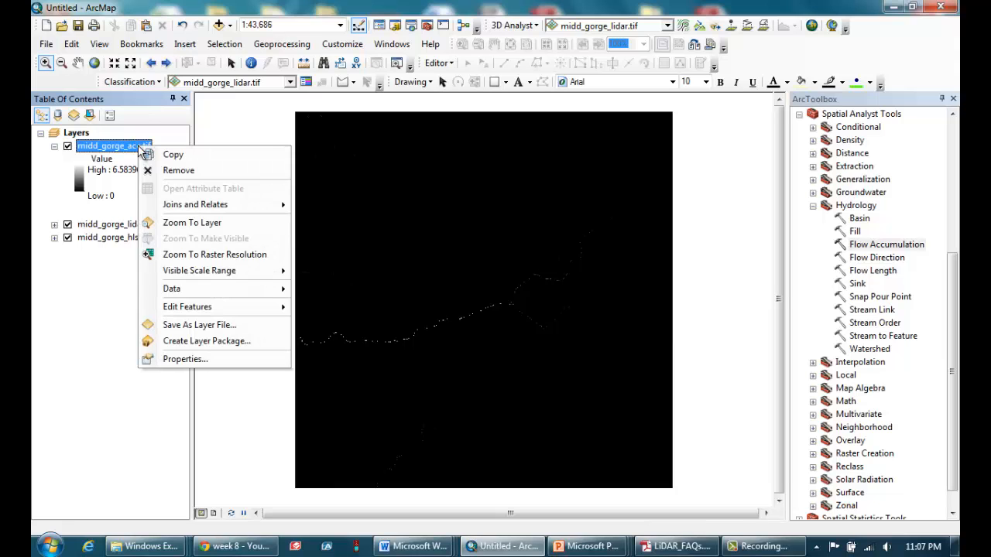
left_click(227, 360)
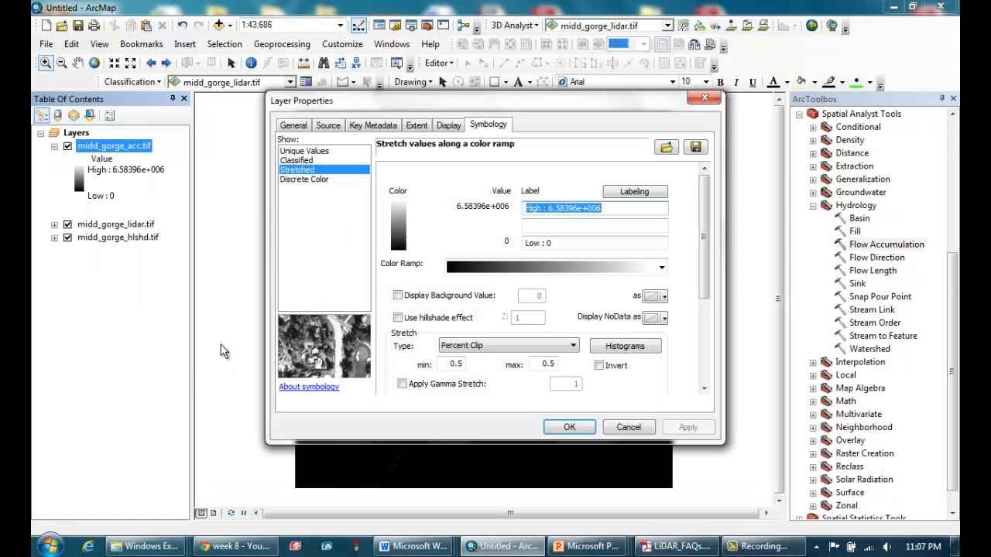
left_click(296, 161)
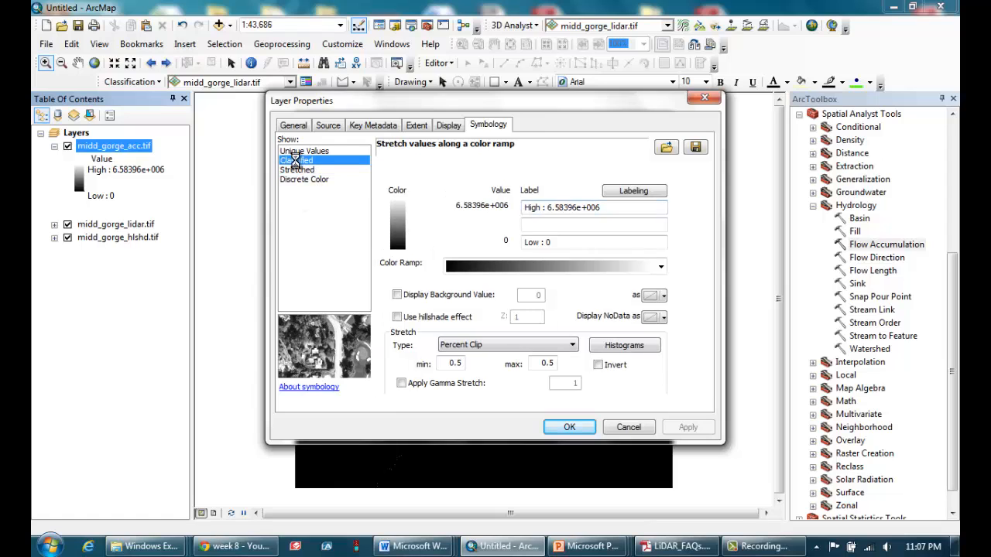
left_click(611, 217)
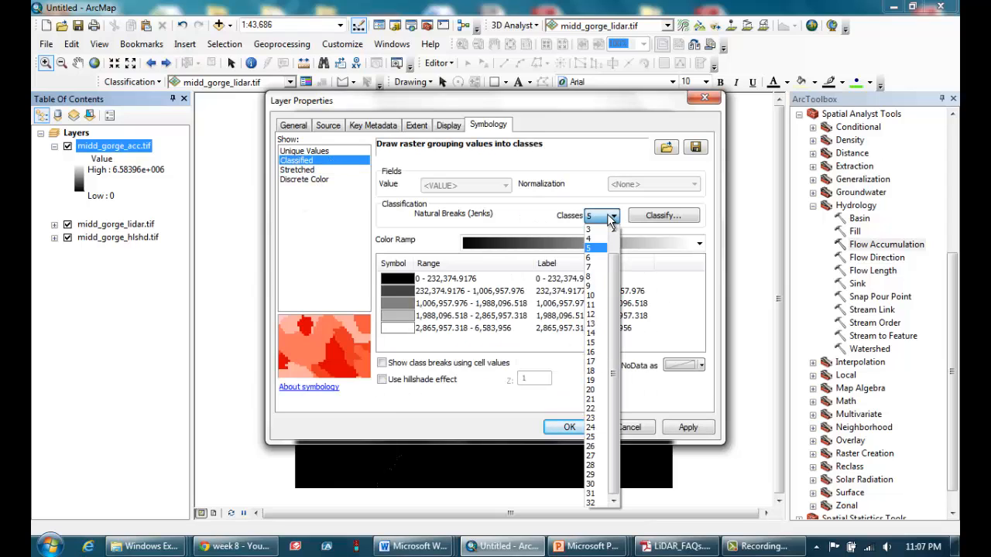
scroll(613, 270, "up", 1)
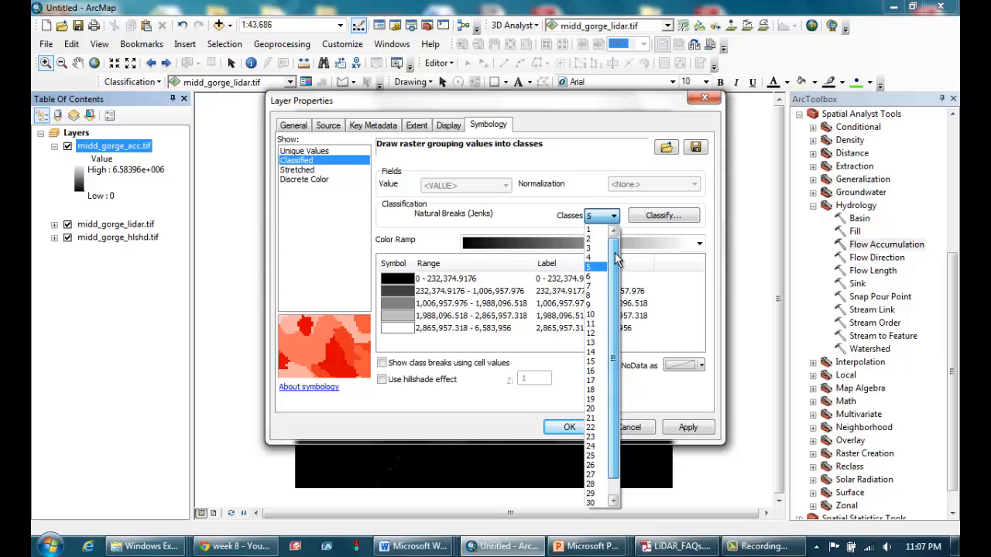
left_click(591, 230)
Step: Set the first break value of the midd_gorge_acc.tif classification to 10000
left_click(662, 217)
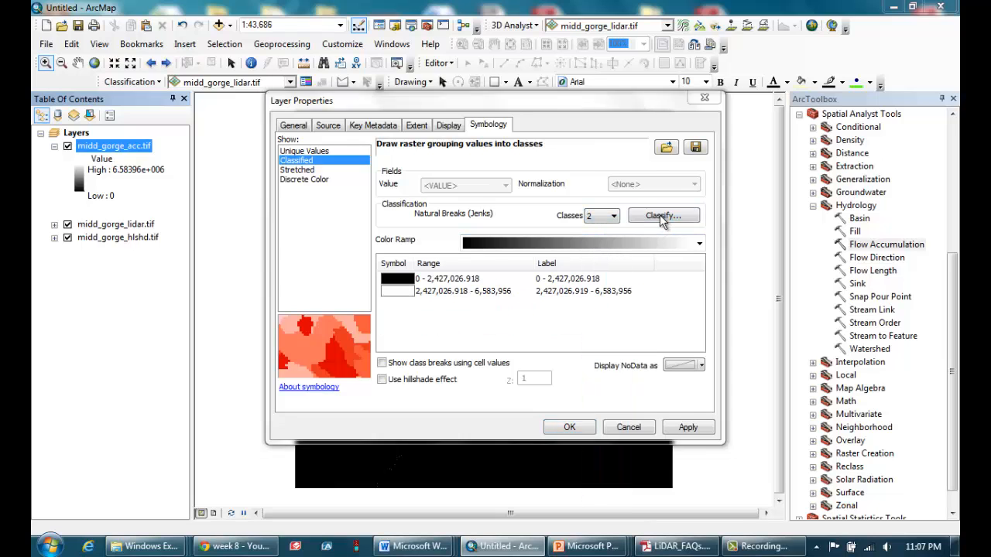
left_click(673, 247)
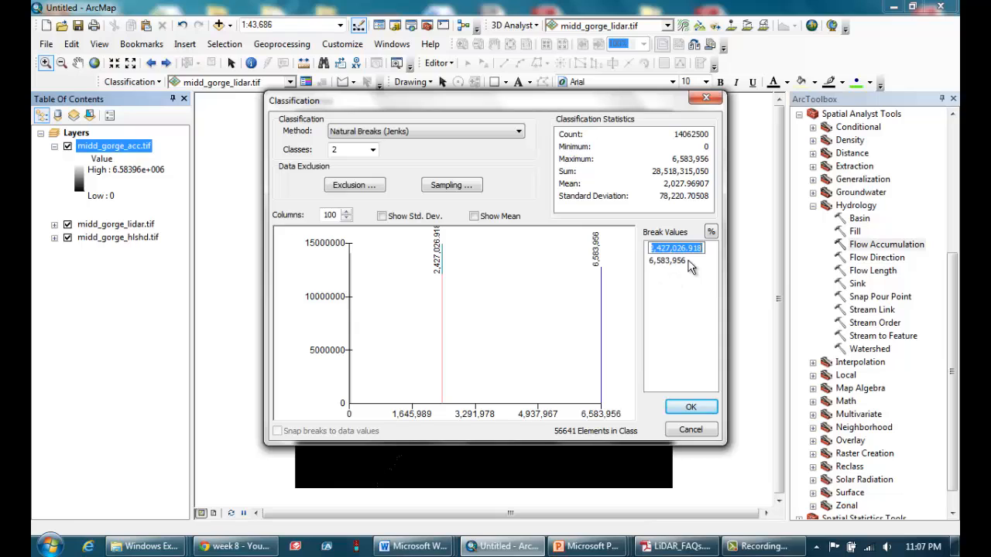
type("10000")
left_click(691, 408)
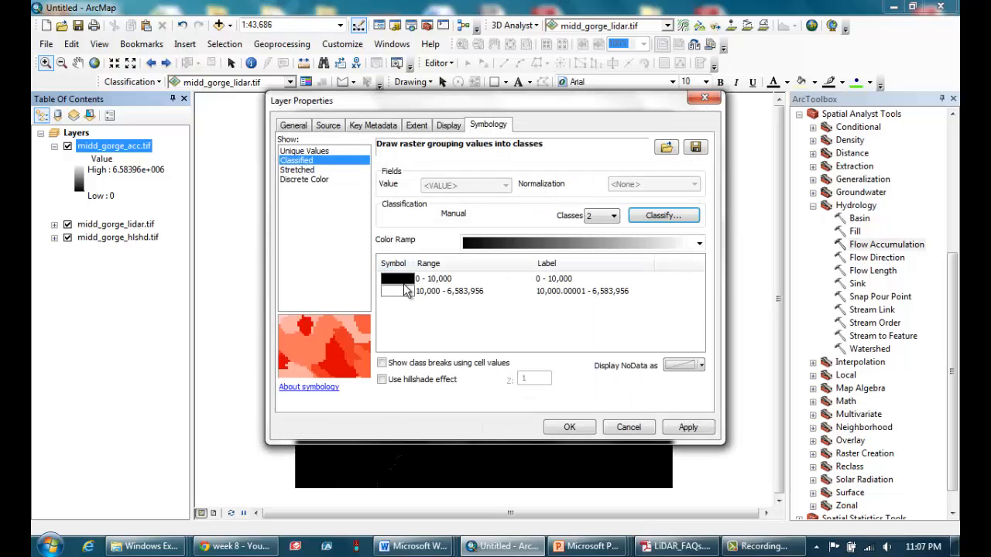
Step: Give the 0 - 10,000 class of midd_gorge_acc.tif no color and the class above 10,000 dark blue, and apply the symbology
left_click(401, 280)
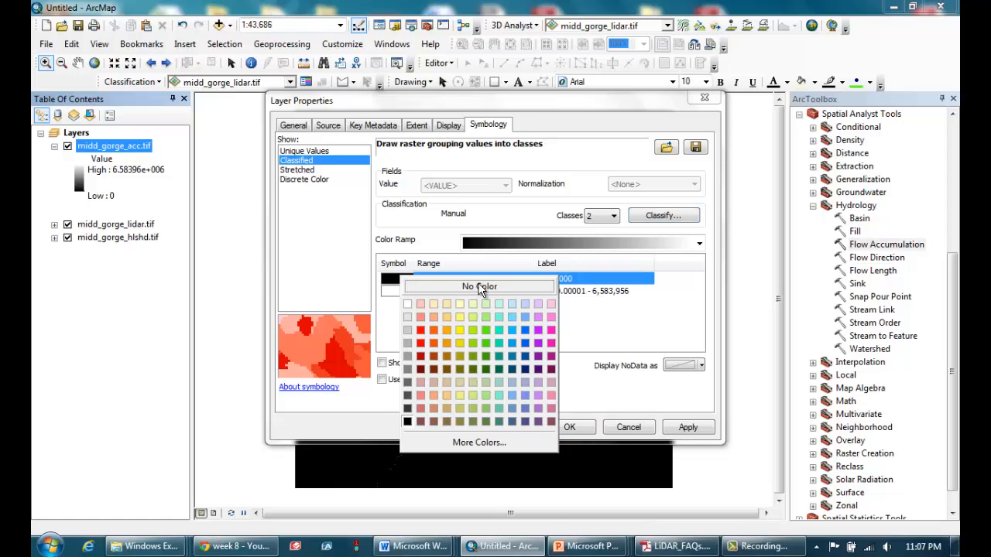
left_click(439, 288)
left_click(400, 295)
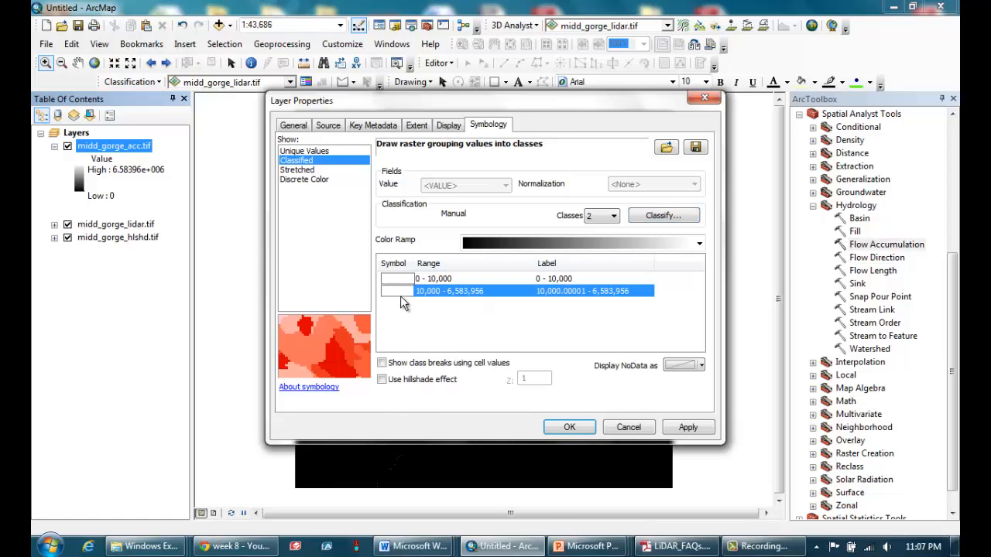
left_click(528, 389)
left_click(570, 428)
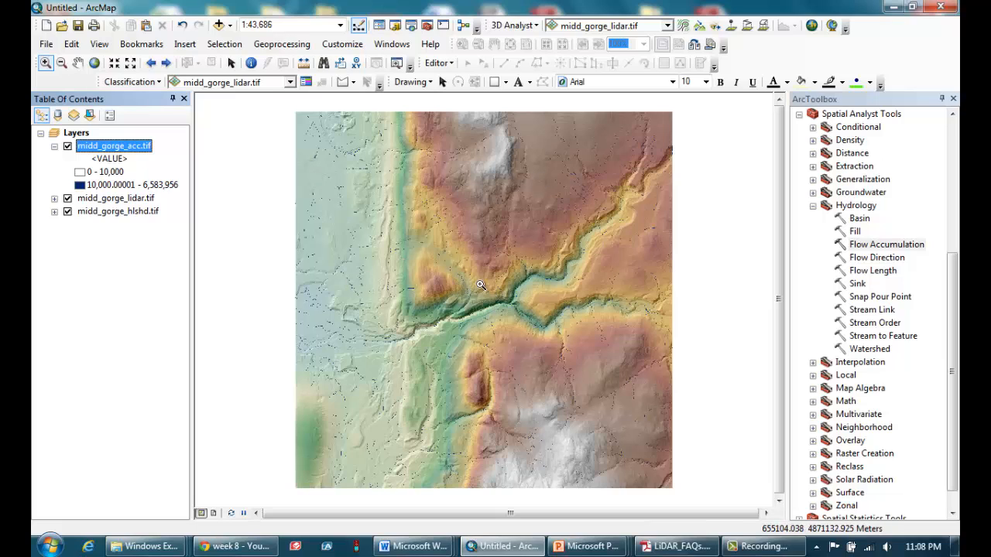
Step: Inspect the dark blue high-accumulation cells along the main gorge channel close up against the shaded terrain
left_click_drag(398, 234, 559, 372)
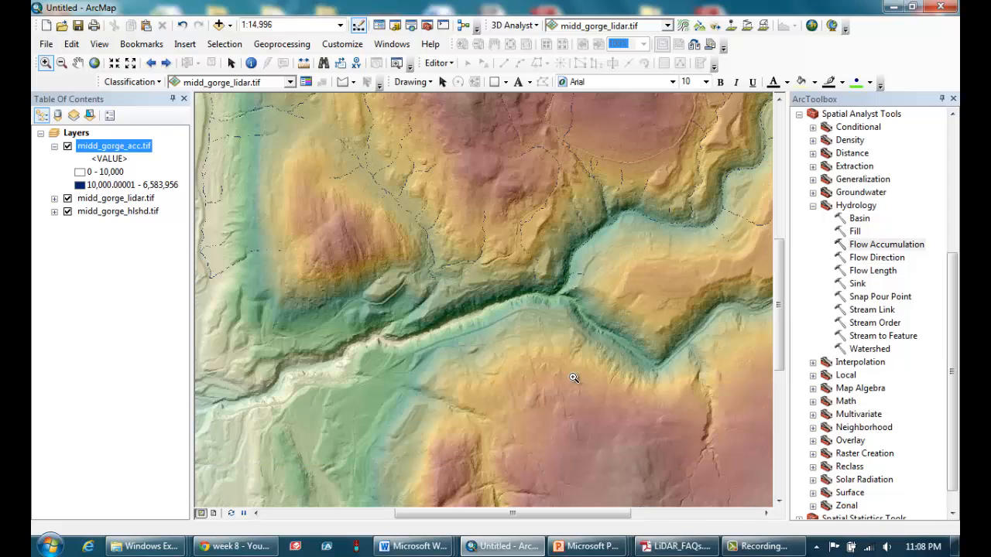
left_click_drag(349, 205, 584, 390)
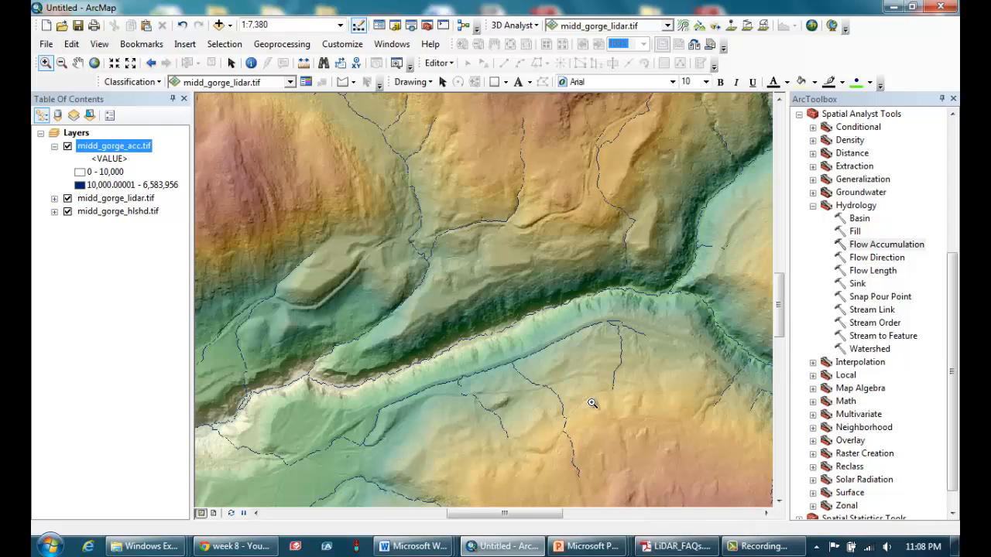
left_click_drag(337, 199, 587, 427)
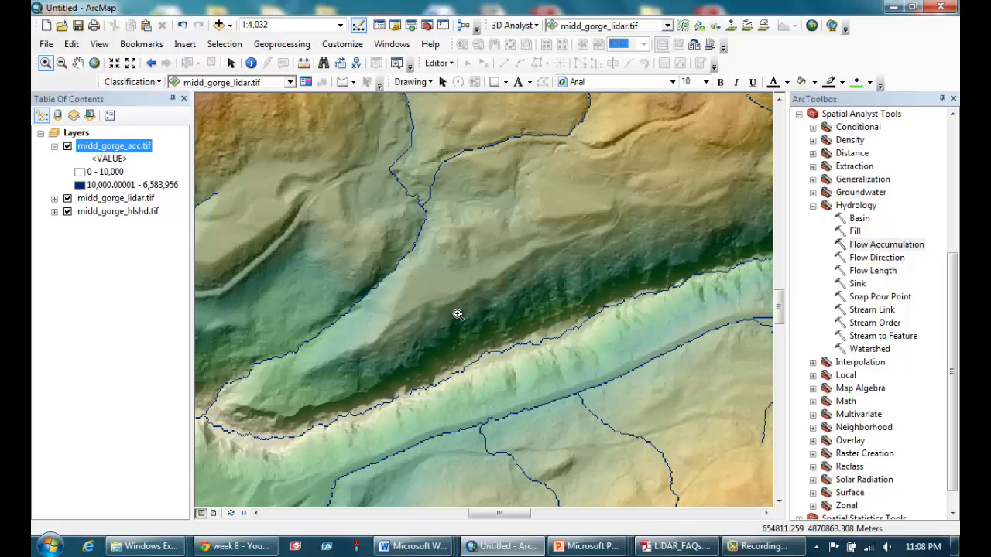
left_click(130, 64)
left_click(130, 64)
left_click(131, 64)
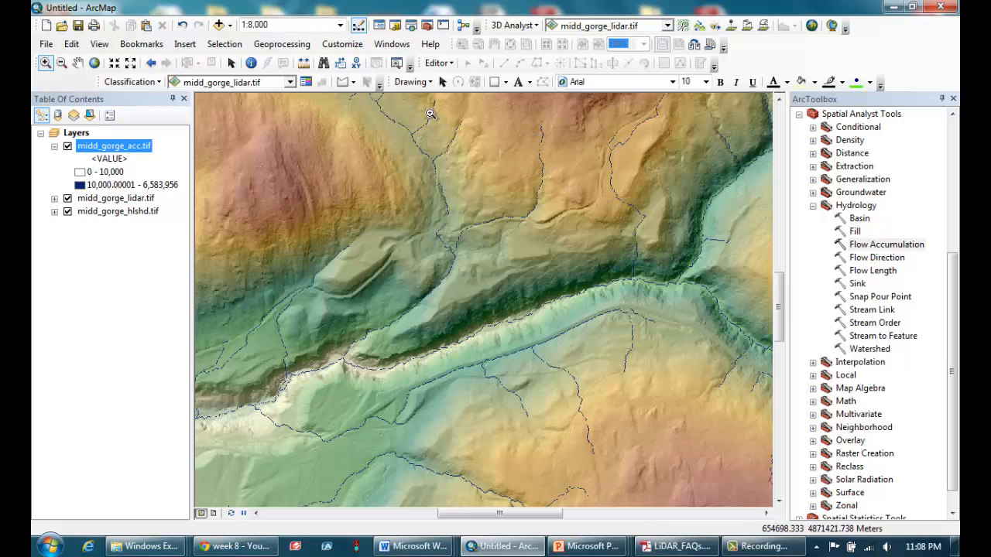
Step: Examine how the tributary flow lines north of the gorge follow the terrain, and compare them with the channels south of it
left_click(633, 277)
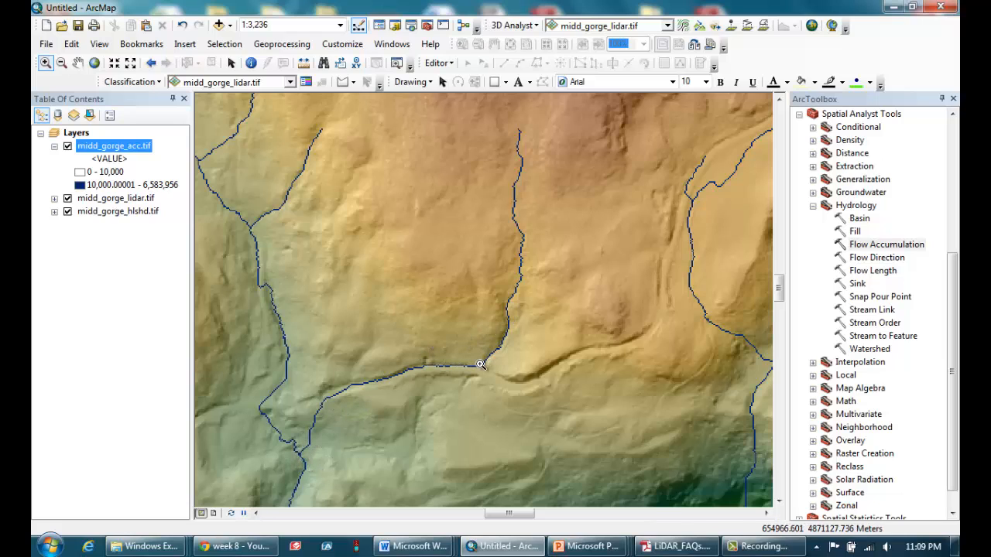
left_click(130, 63)
left_click(130, 64)
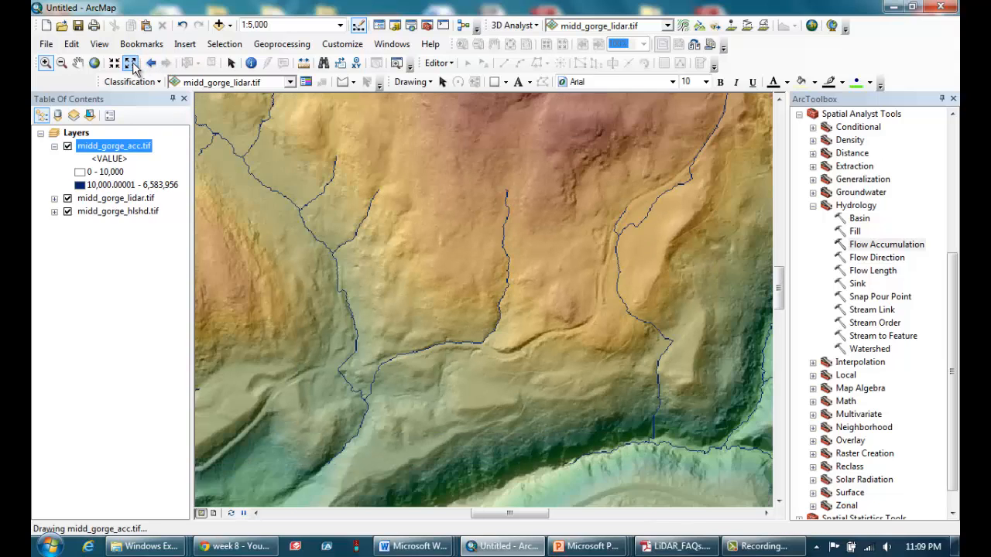
left_click(130, 64)
left_click(78, 62)
left_click_drag(507, 396, 502, 211)
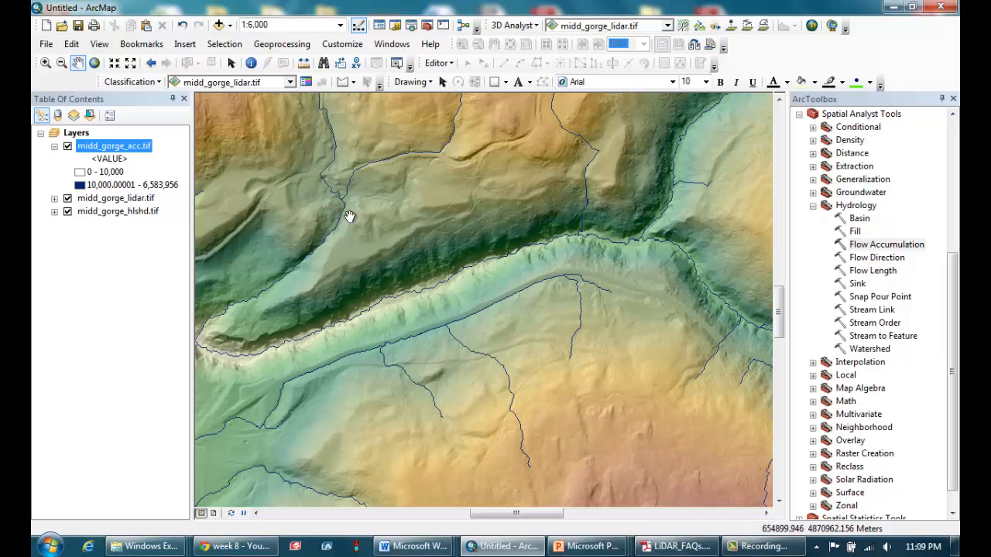
left_click(130, 64)
left_click(130, 64)
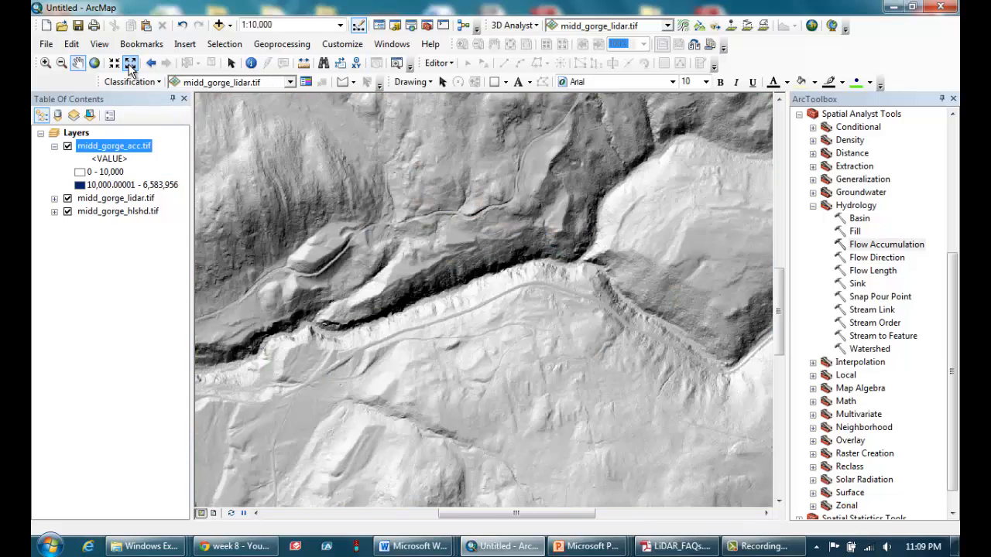